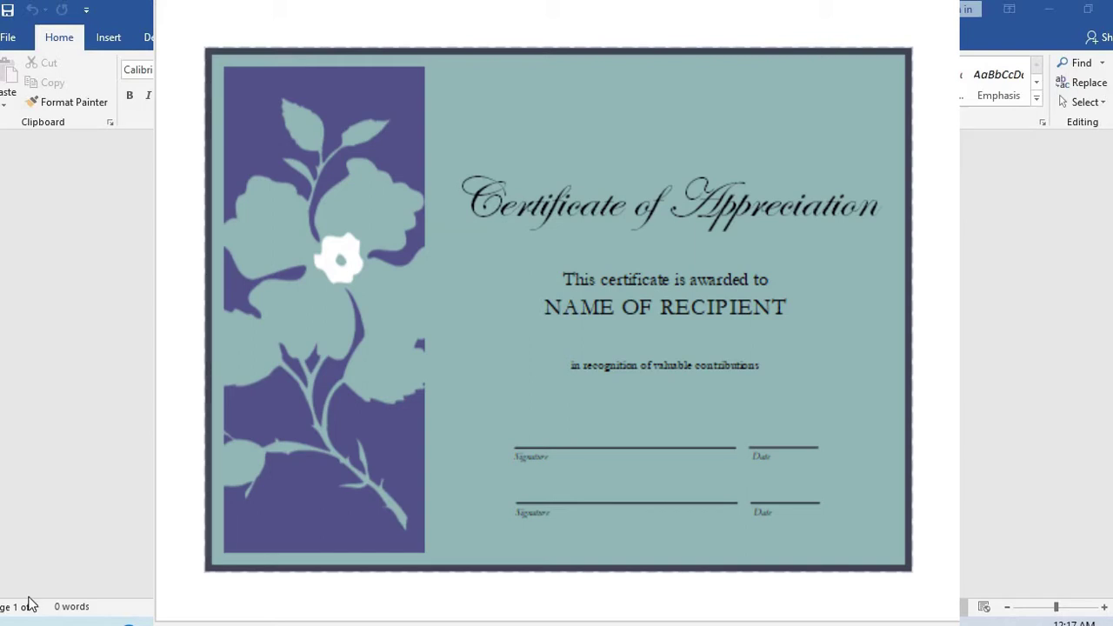
Step: Open Word's new-document template page and place the cursor in the online template search box
click(29, 601)
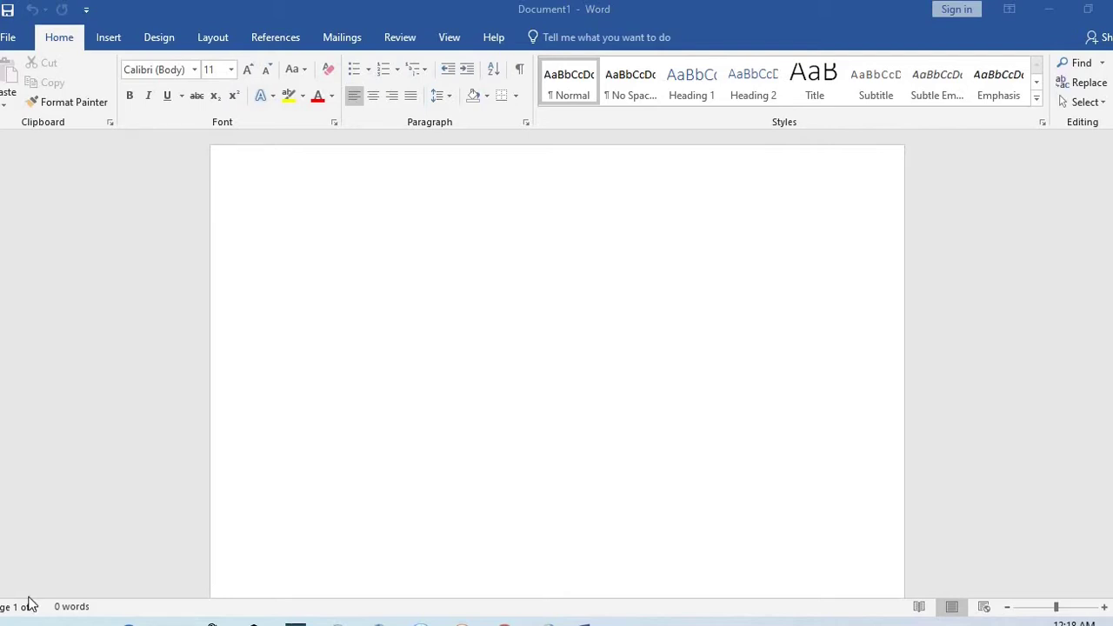
click(10, 38)
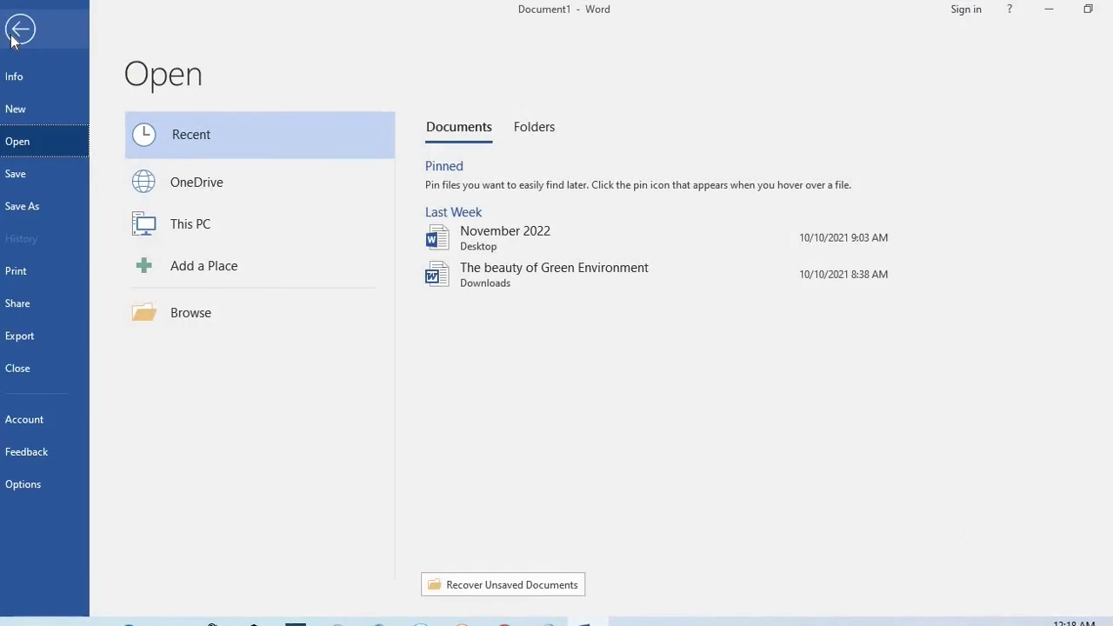
click(18, 111)
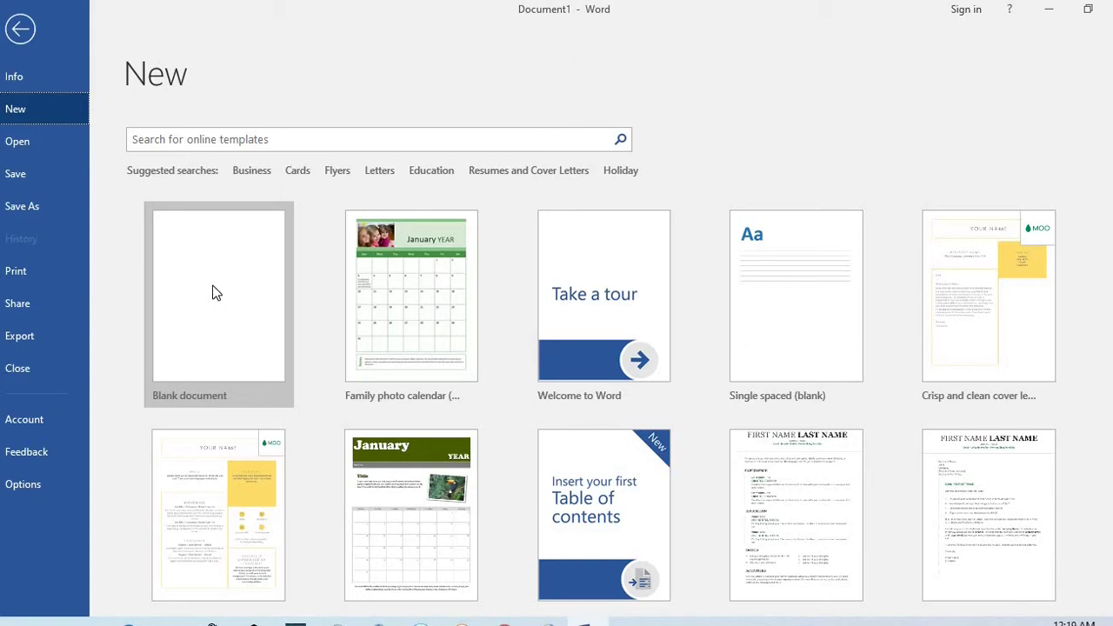
click(205, 140)
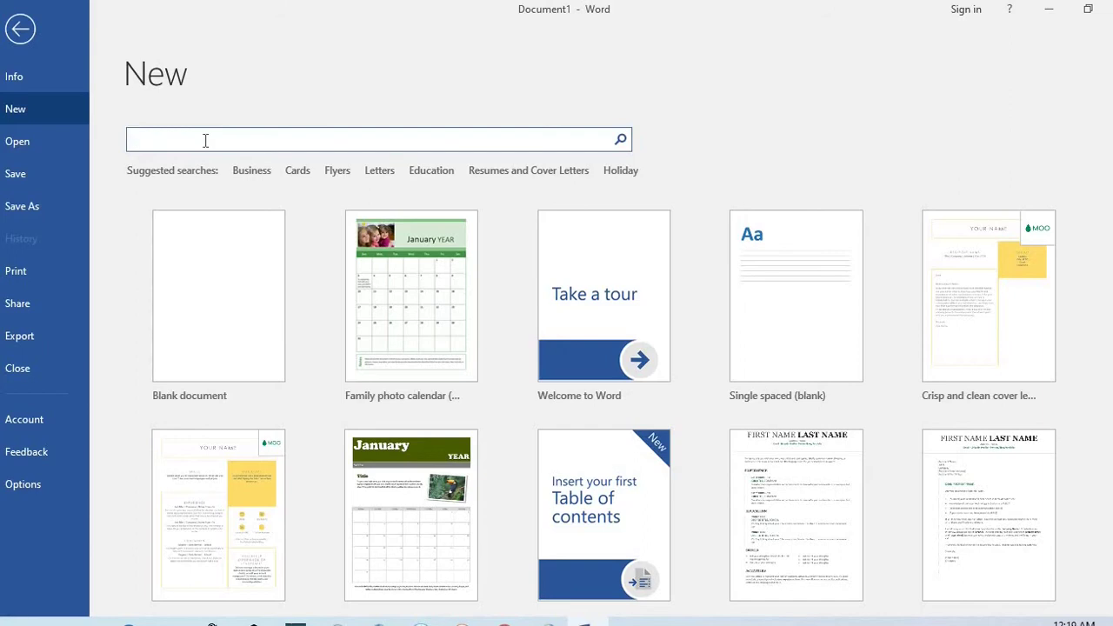
Step: Search the online templates for 'certificate' and scroll through the certificate results
text(certificate)
click(621, 144)
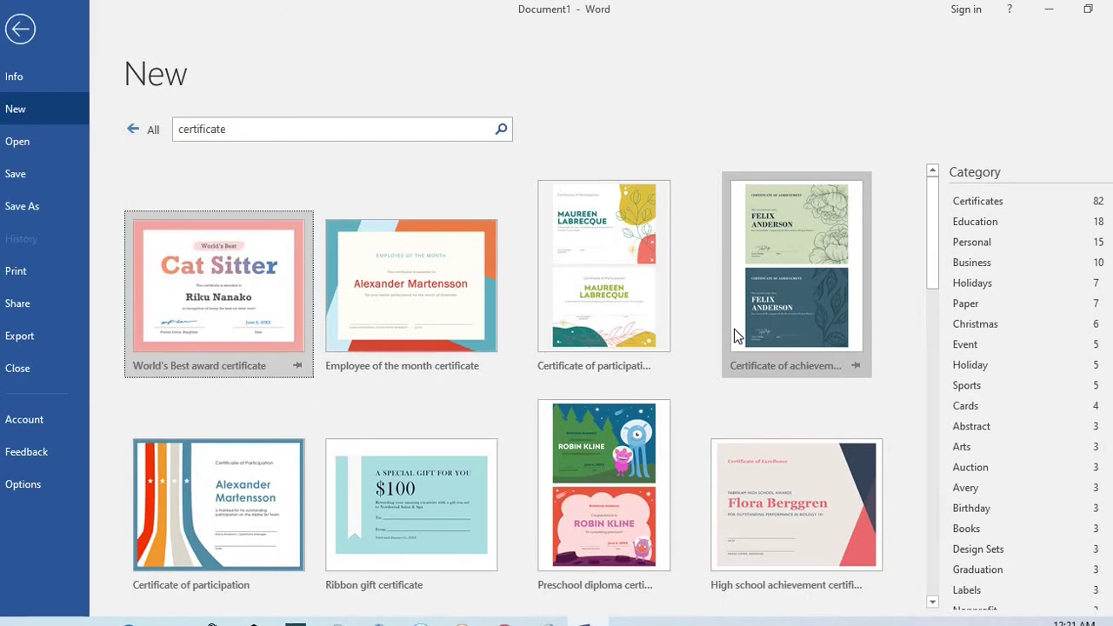
click(933, 603)
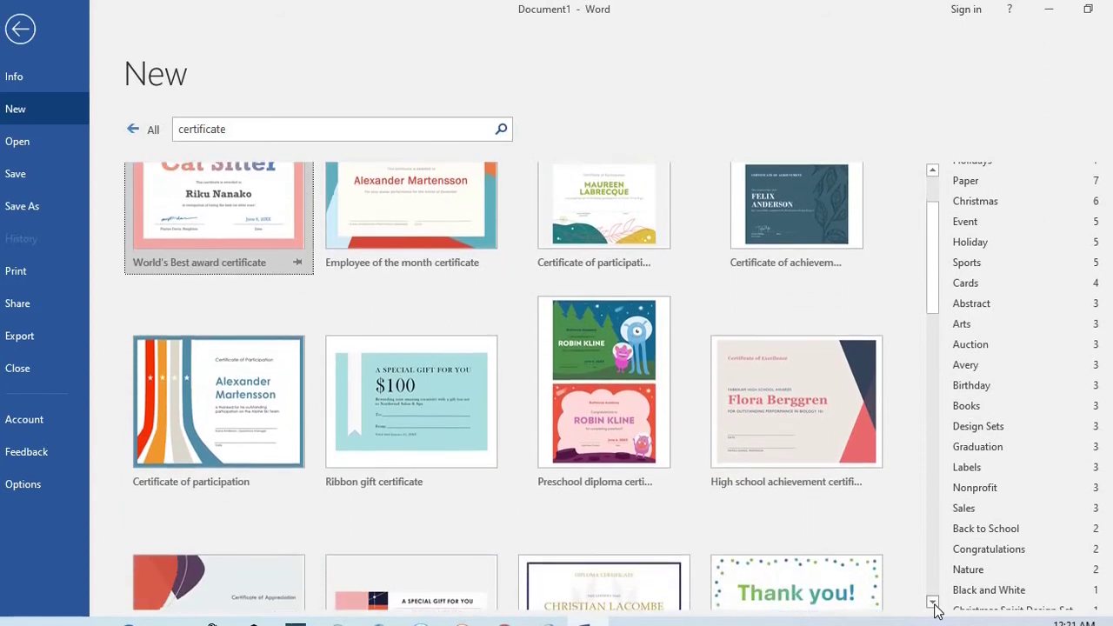
click(933, 603)
click(933, 603)
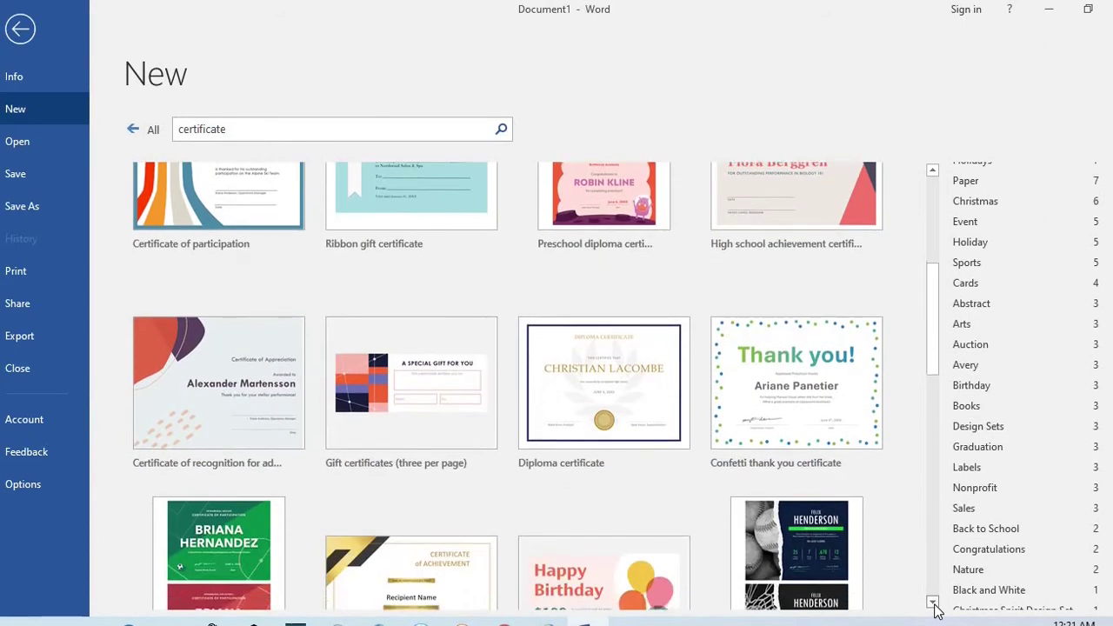
click(933, 604)
click(933, 603)
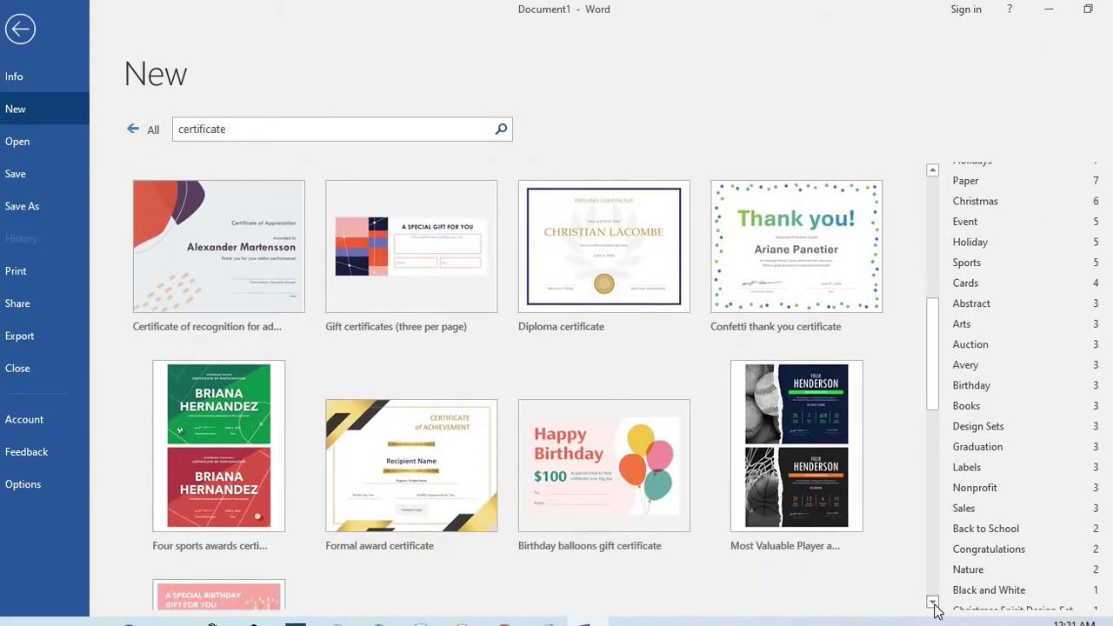
click(933, 604)
click(933, 603)
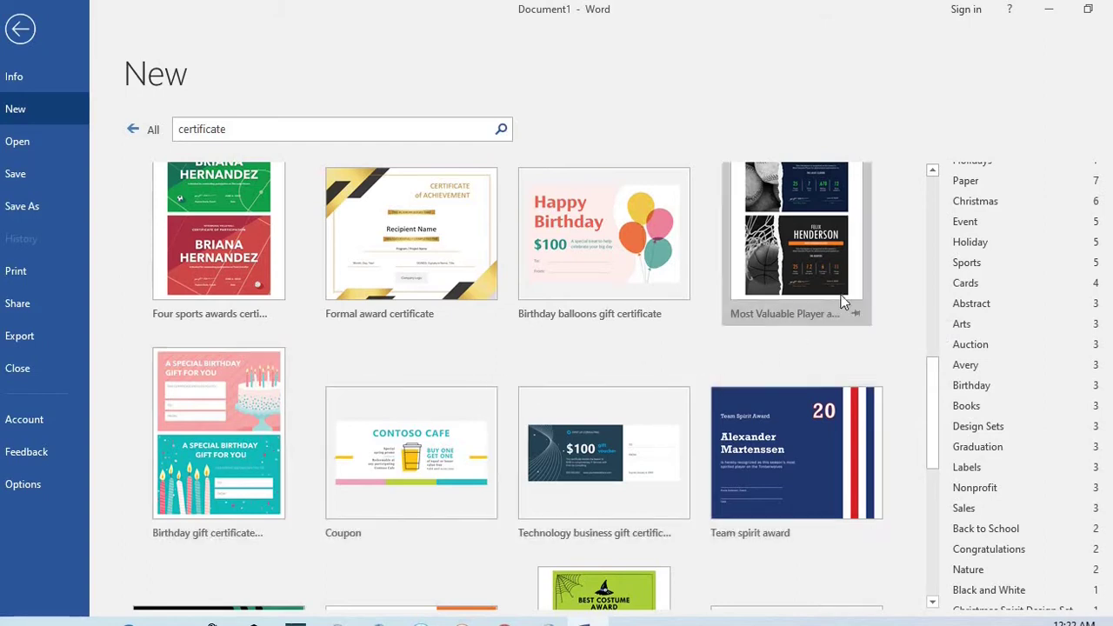
scroll(871, 289, down, 5)
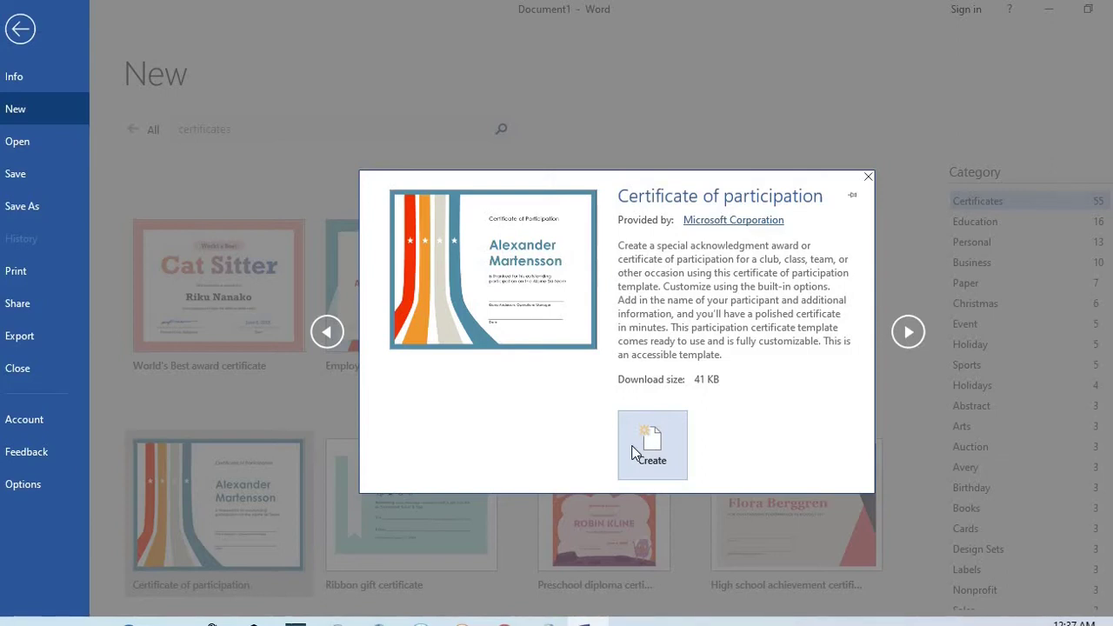
Step: Compare Certificate of achievement and Ribbon gift certificate, then create from Certificate of participation
click(907, 331)
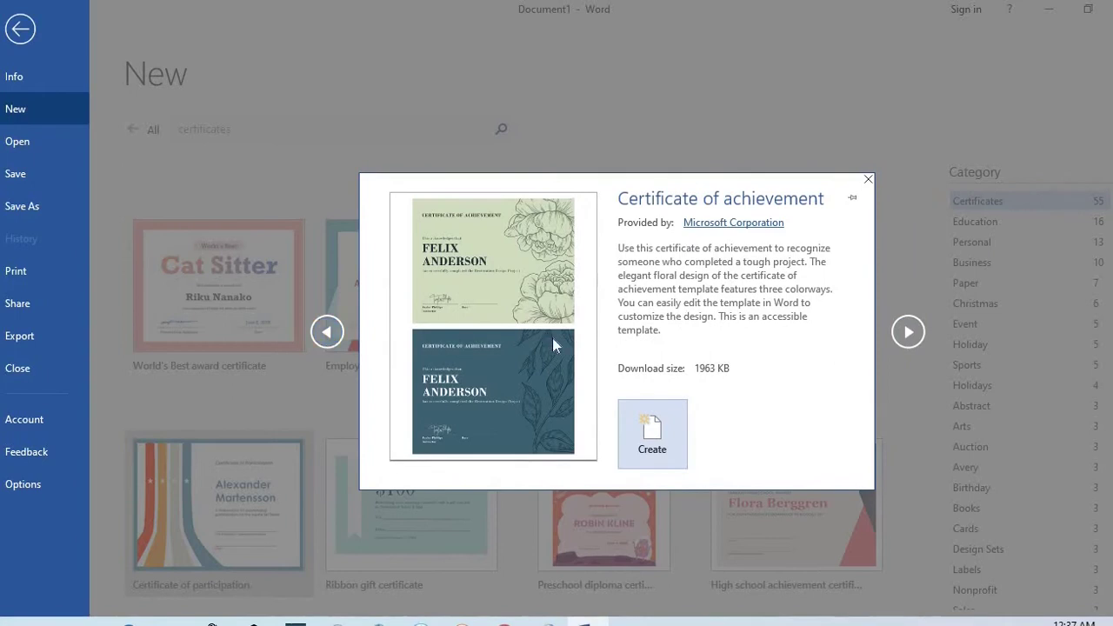
click(907, 333)
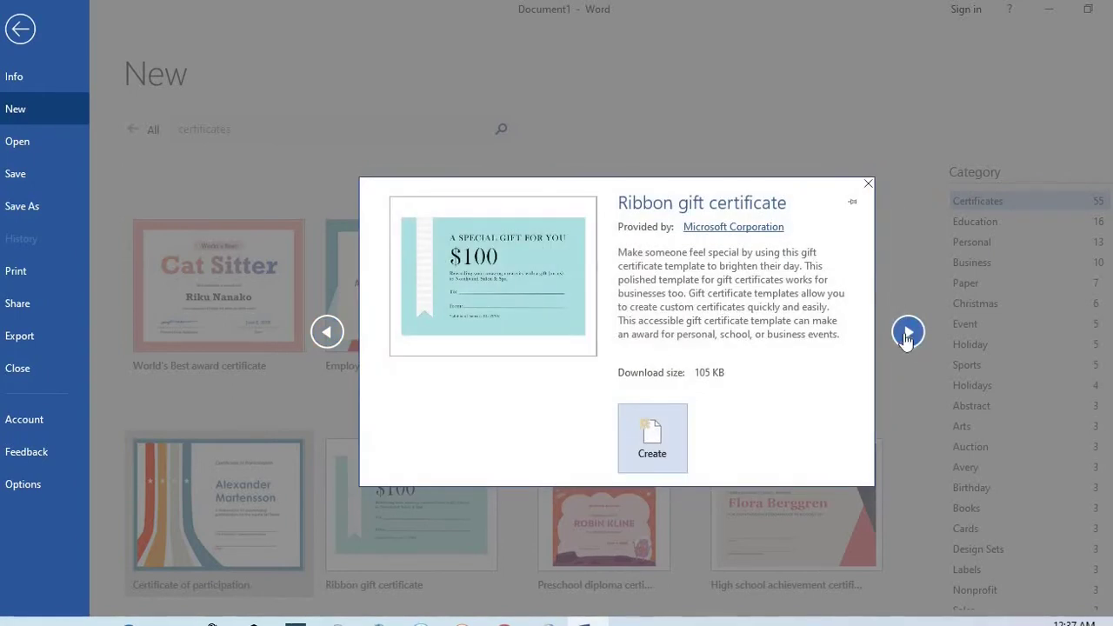
click(318, 344)
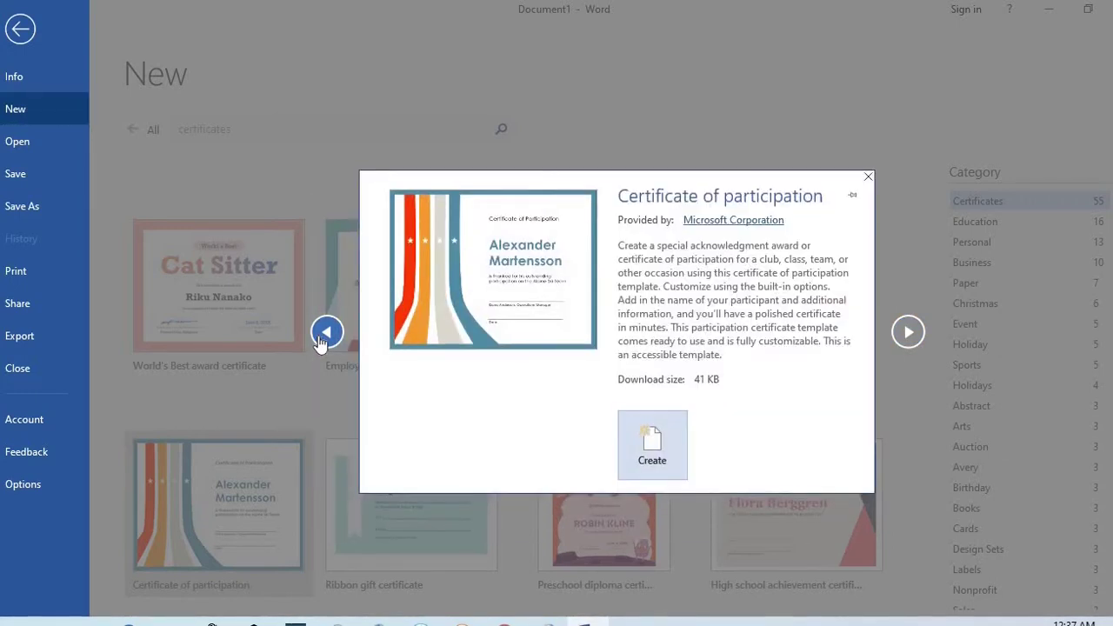
click(654, 442)
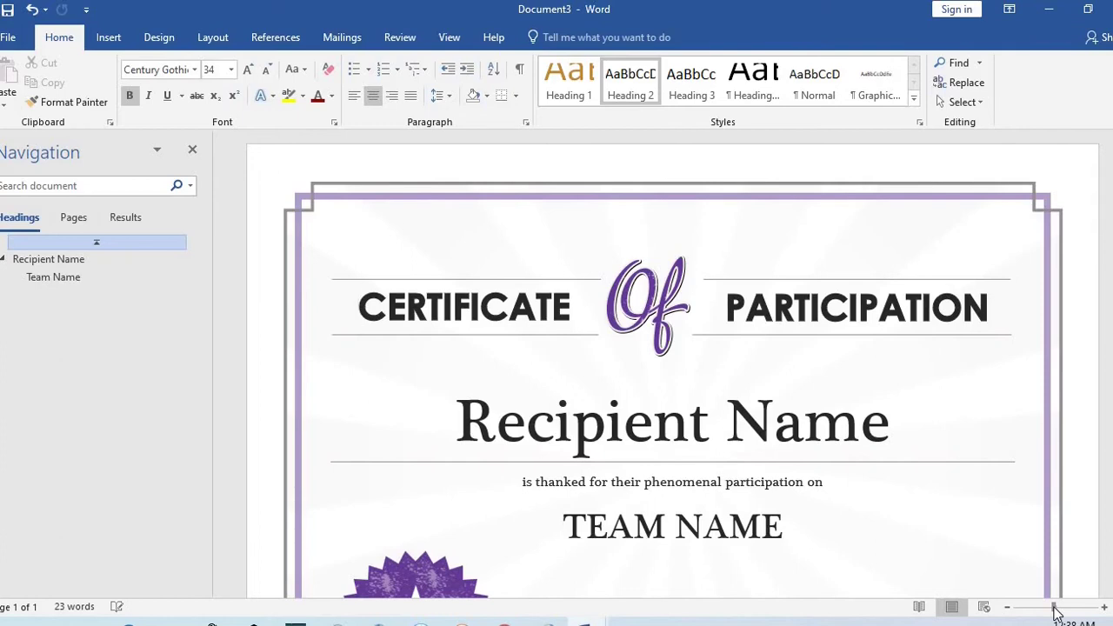
Step: Check the bottom and top of the certificate, then zoom out so the whole page fits
key(ctrl+End)
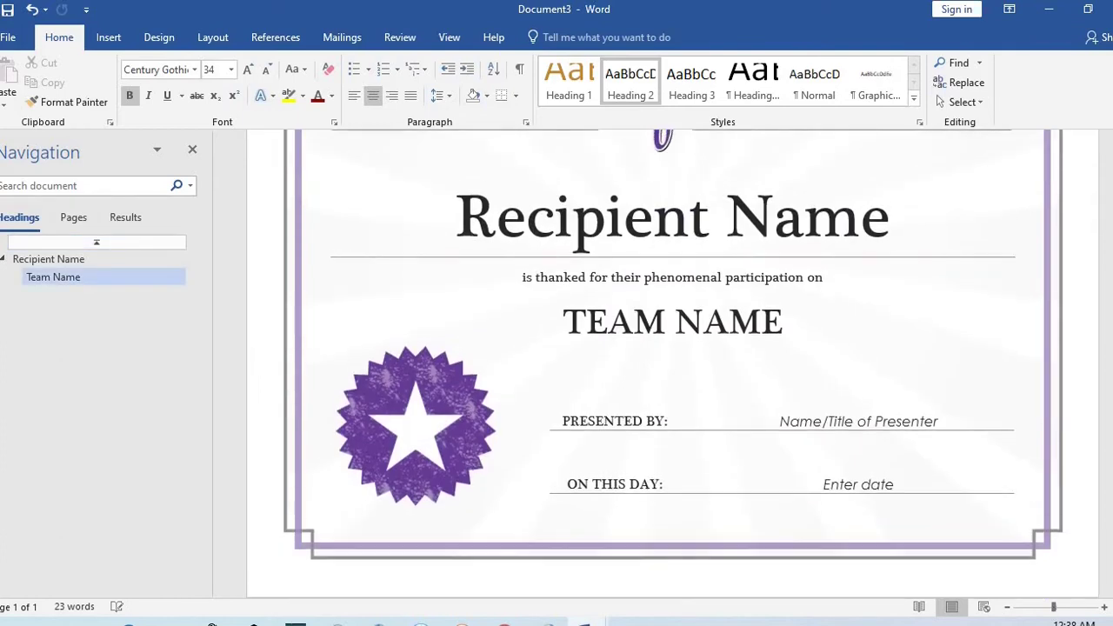
key(ctrl+Home)
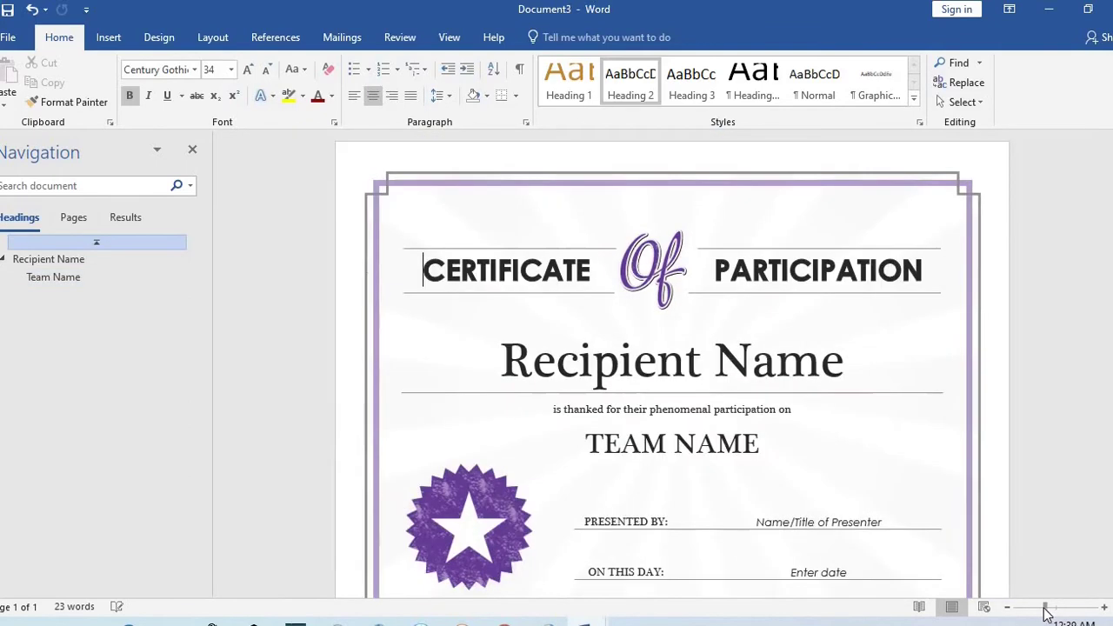
drag(1048, 615, 1039, 612)
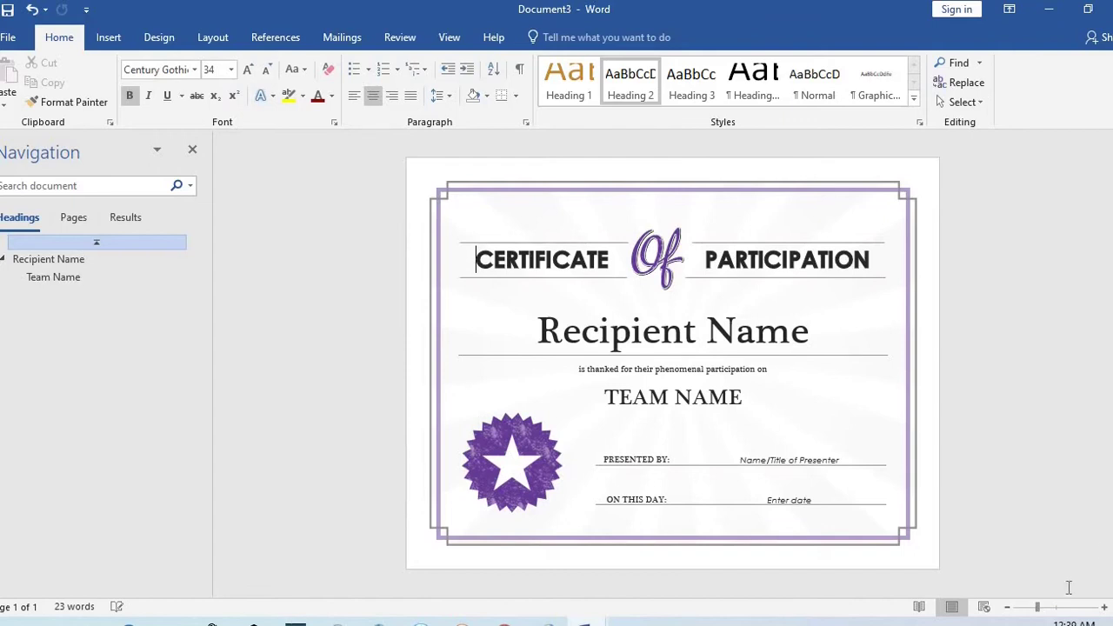
Step: Replace PARTICIPATION with ACHIEVEMENT and set the certificate title row in Algerian
double_click(869, 262)
text(ACHIEVEMENT)
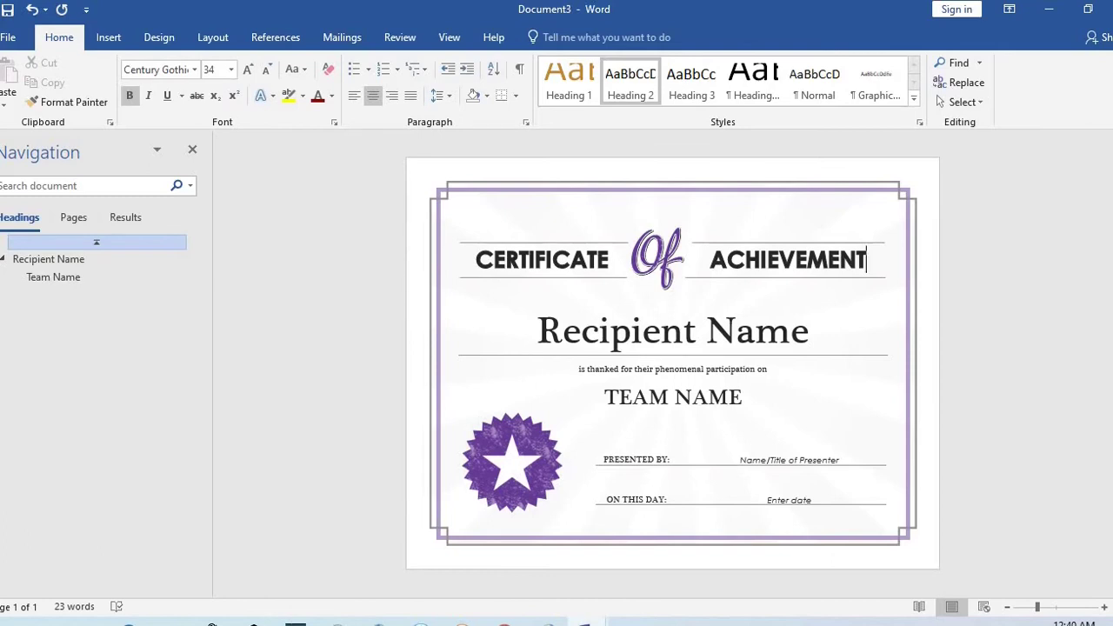
click(419, 225)
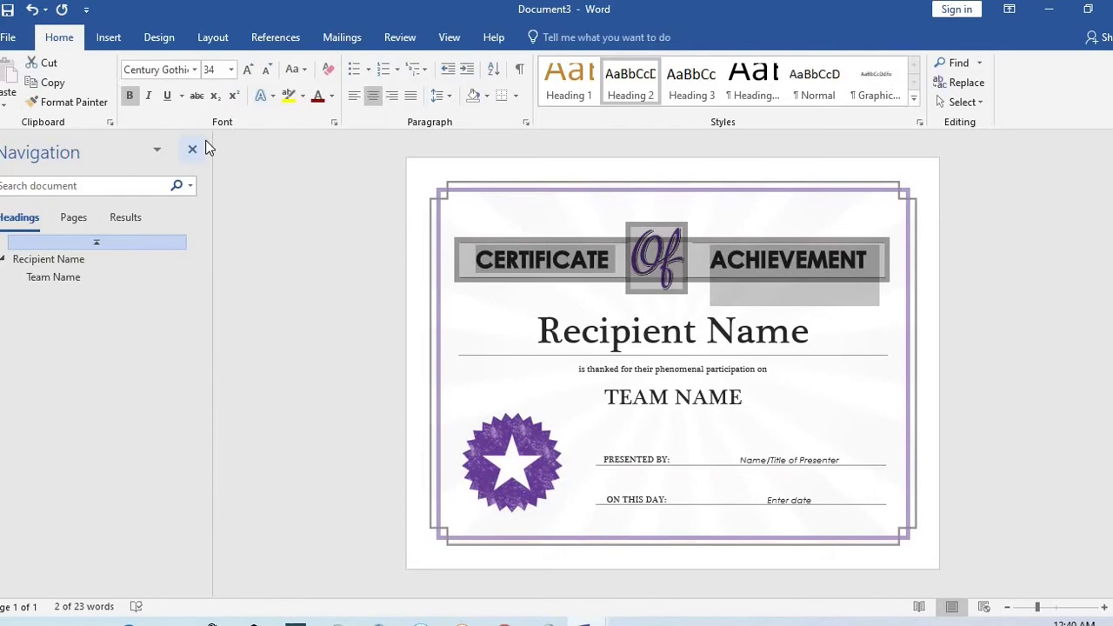
click(194, 69)
click(174, 173)
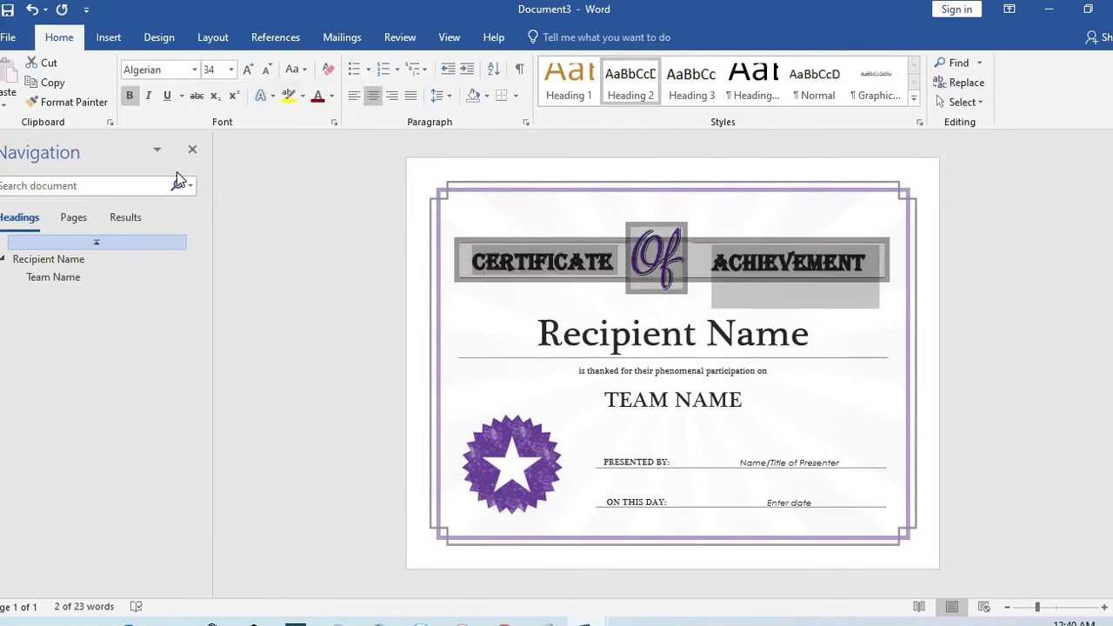
Step: Enlarge the certificate title to size 36 and colour it dark orange
click(230, 70)
click(210, 299)
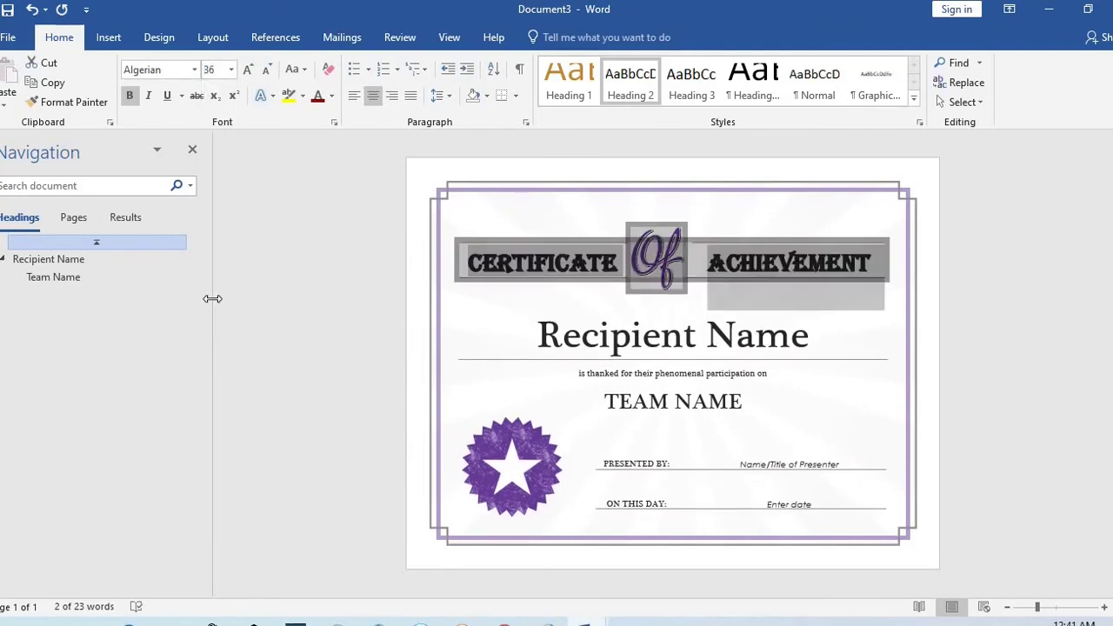
click(333, 96)
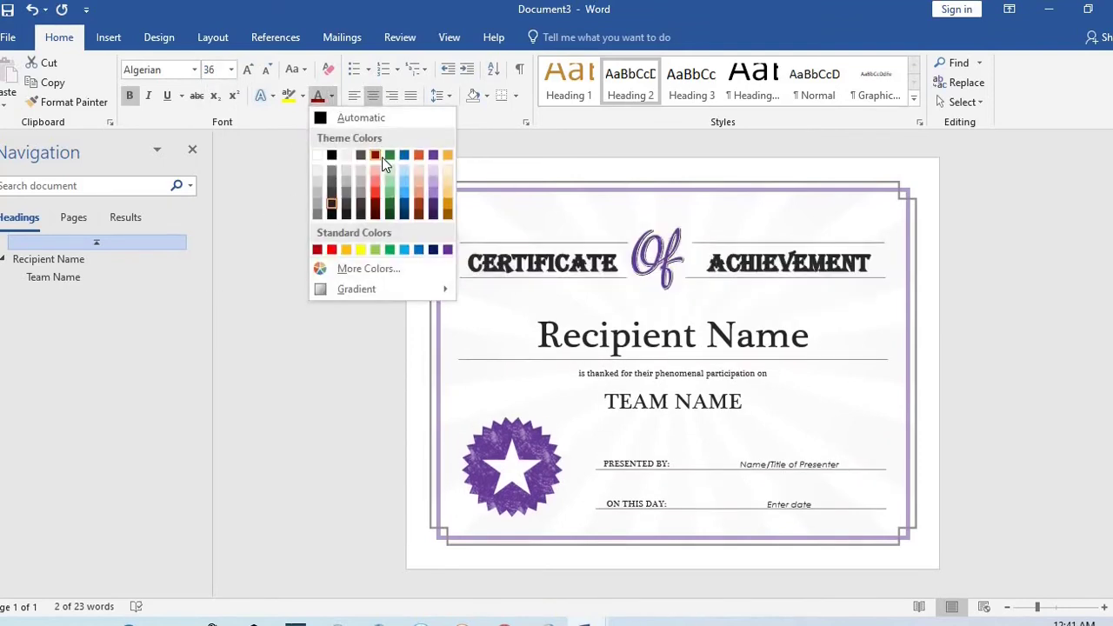
click(447, 213)
click(480, 323)
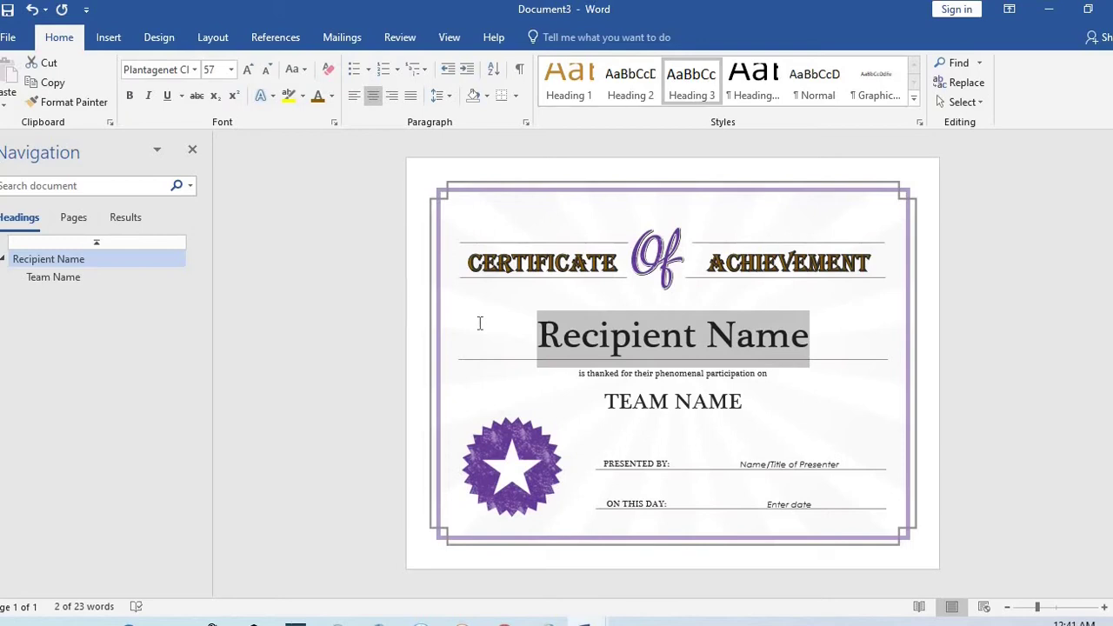
click(764, 309)
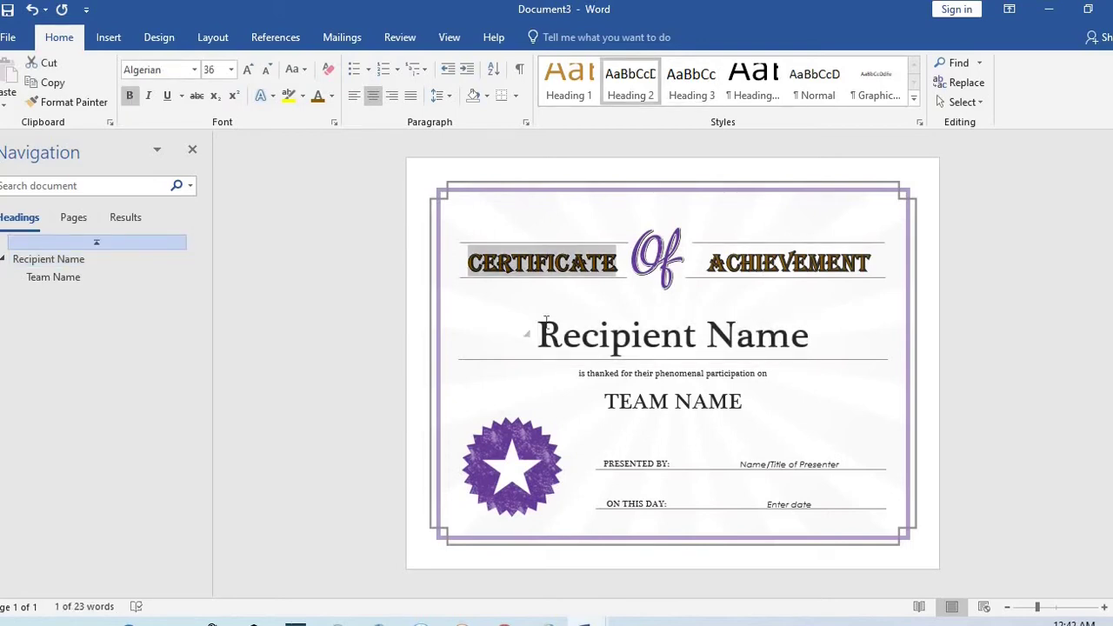
click(668, 341)
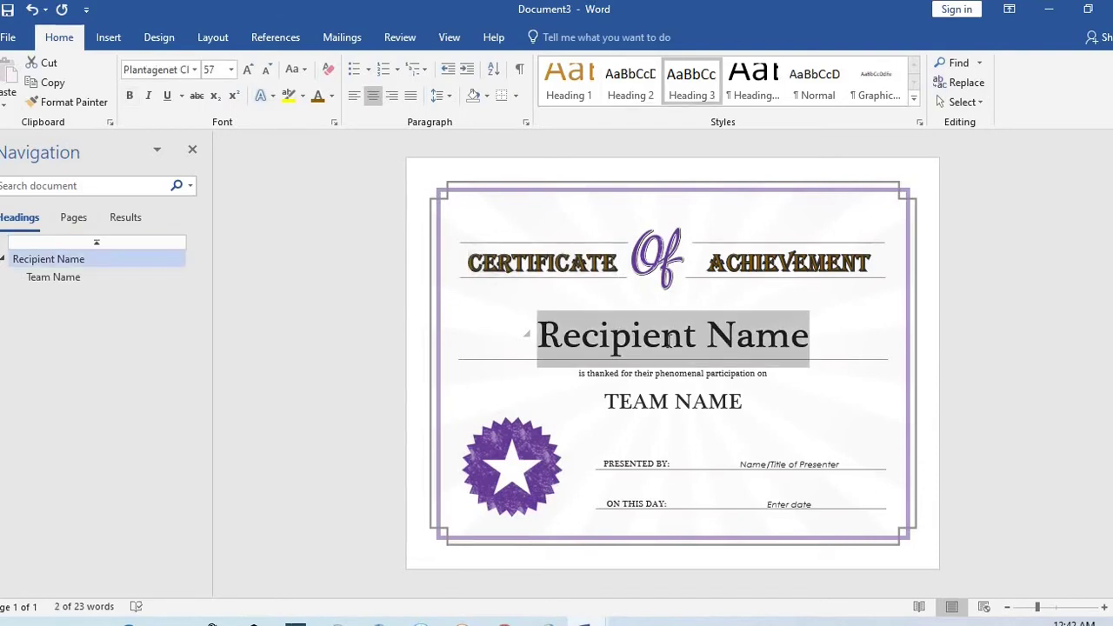
text(Andrew Philips)
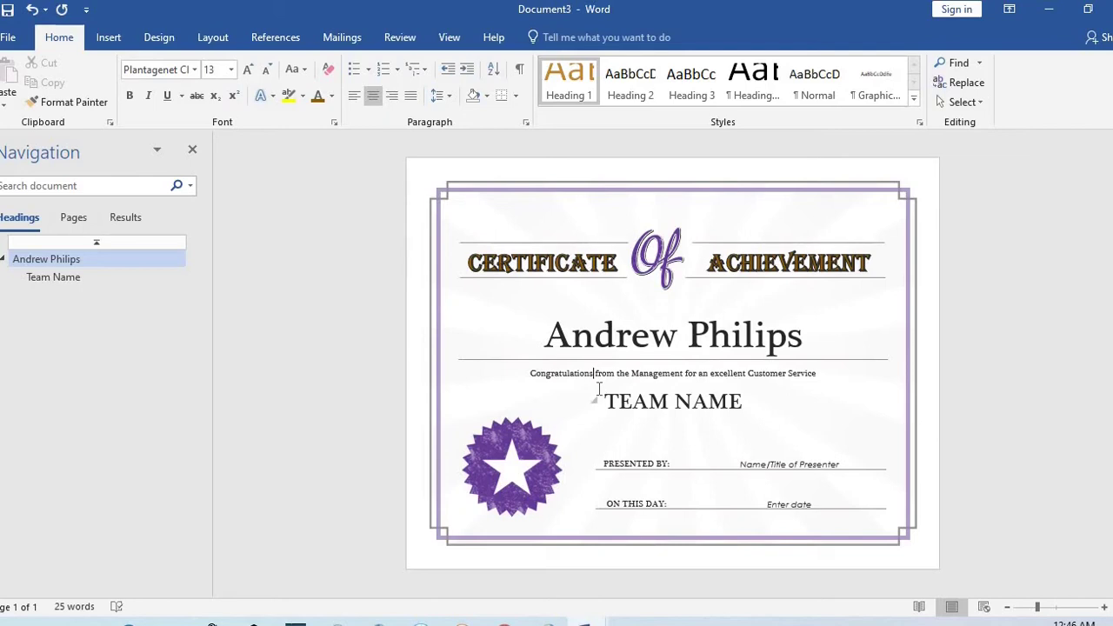
triple_click(598, 383)
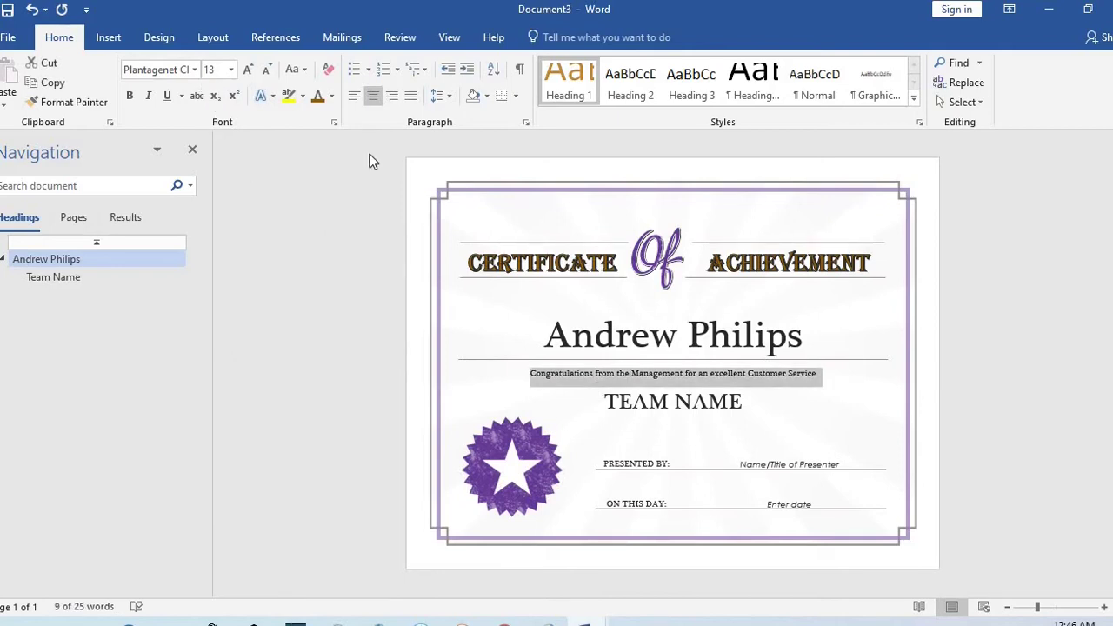
click(194, 69)
click(196, 416)
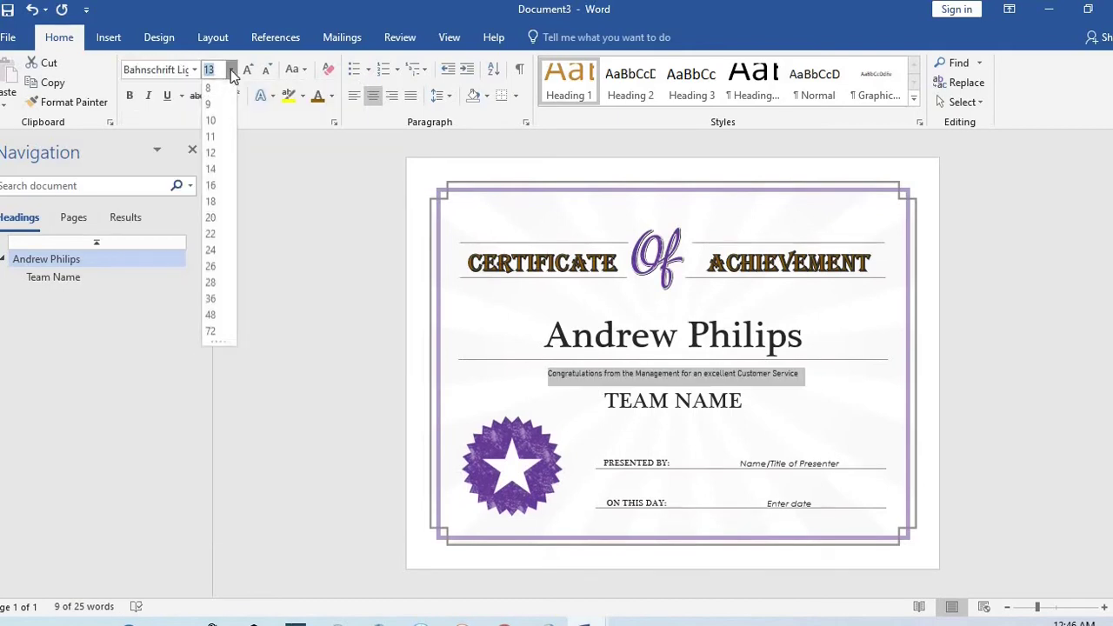
Step: Make the congratulations line size 20 and gold
click(230, 70)
click(211, 218)
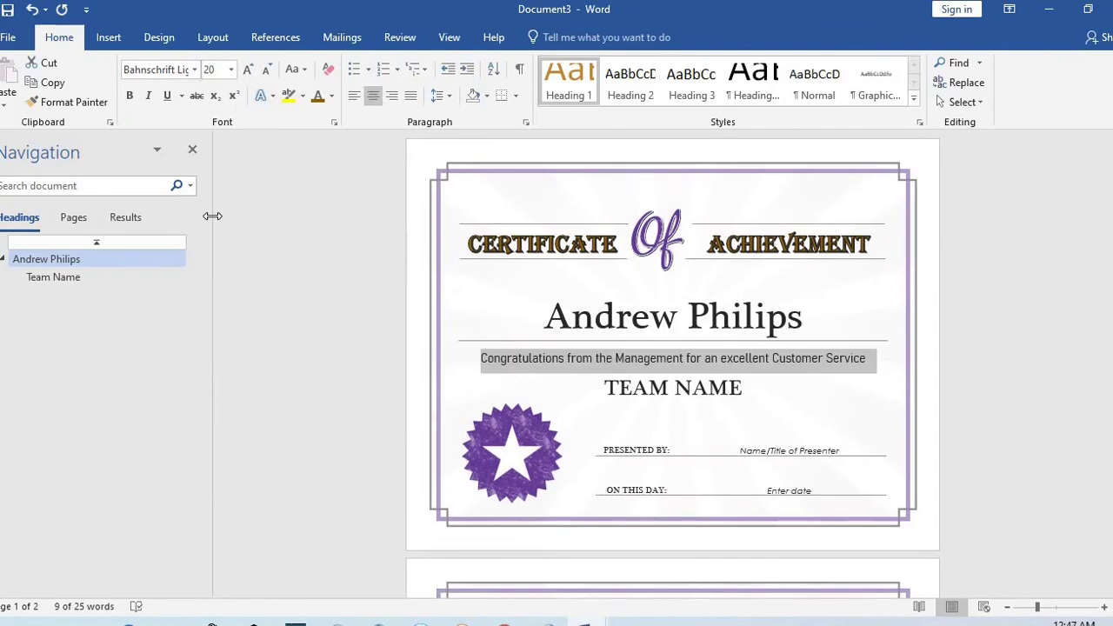
click(331, 96)
click(449, 217)
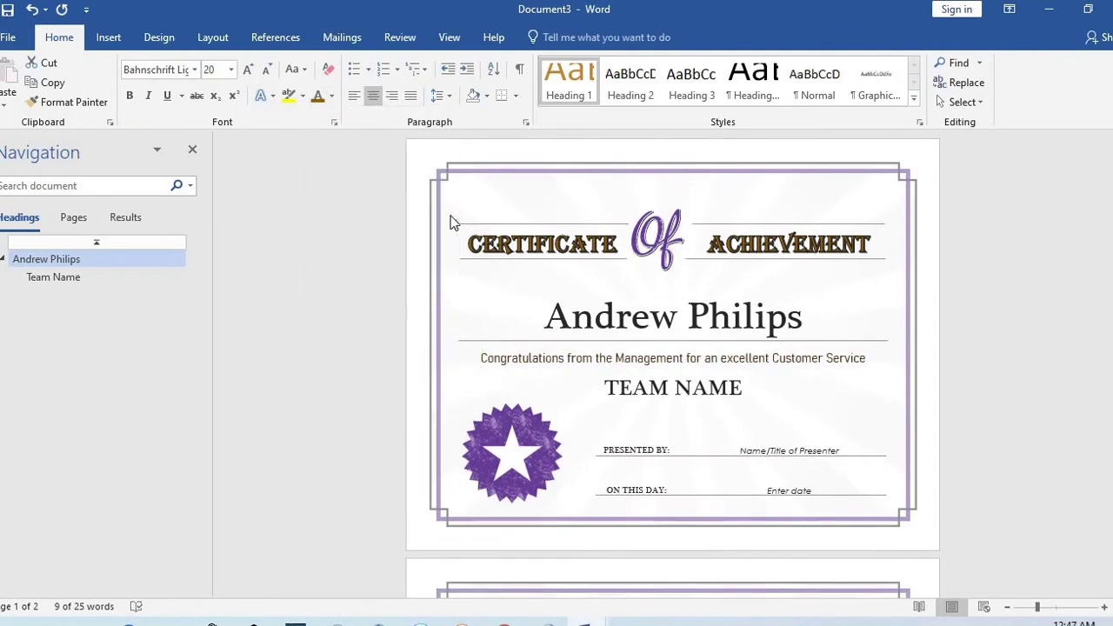
click(689, 389)
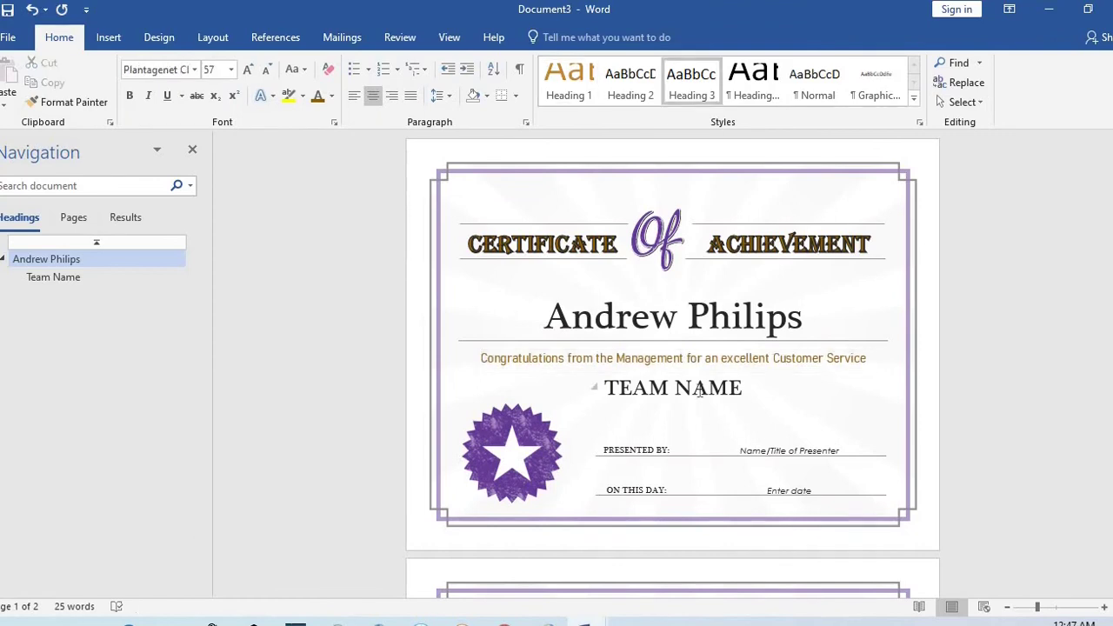
Step: Paste CUSTOMER SERVICE DEPARTMENT over the TEAM NAME line and resize it to 24 pt
triple_click(744, 388)
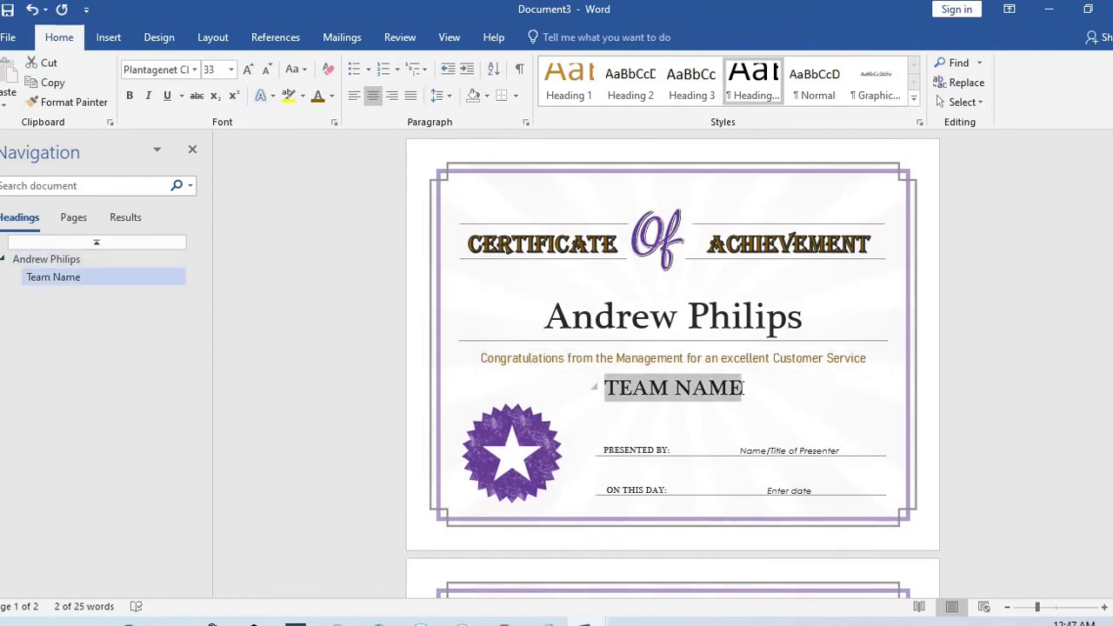
text(CUSTOMER SERVICE DEPARTMENT)
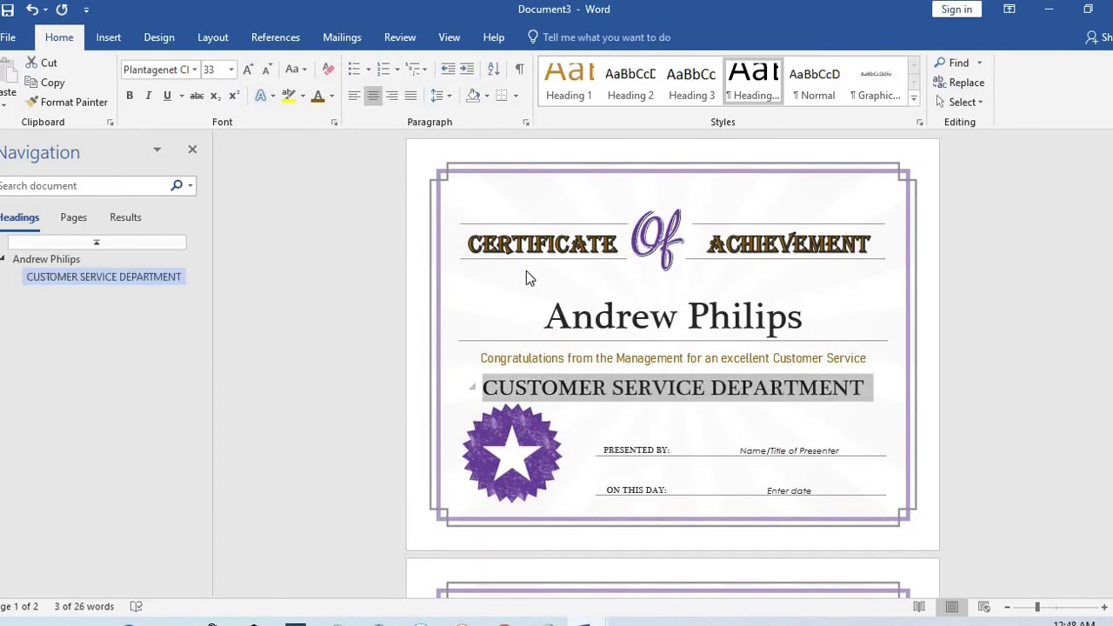
click(231, 69)
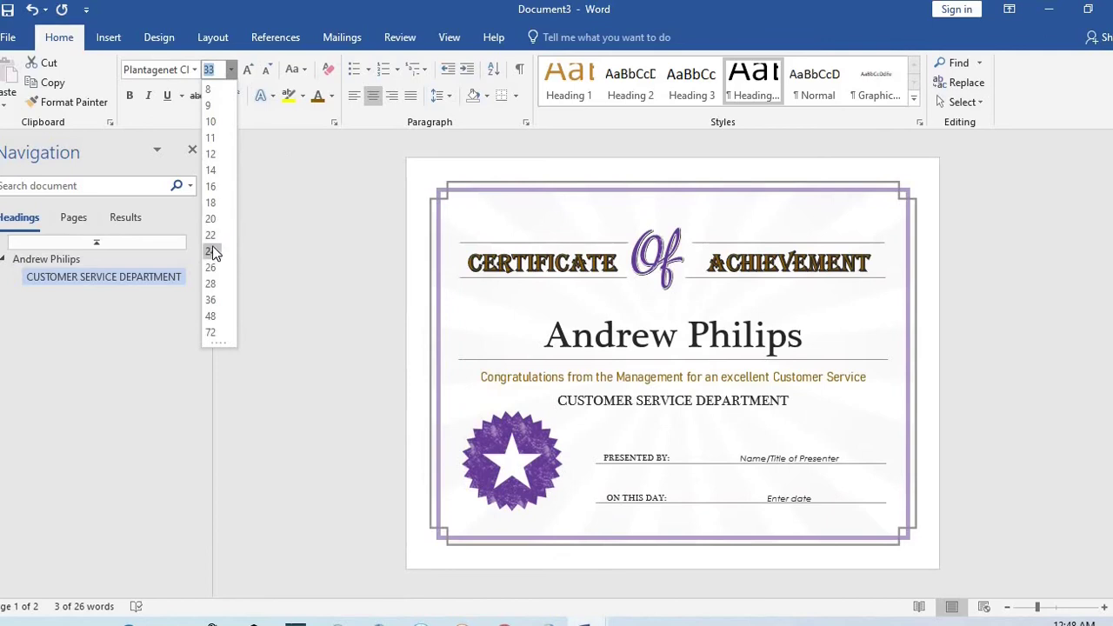
click(214, 251)
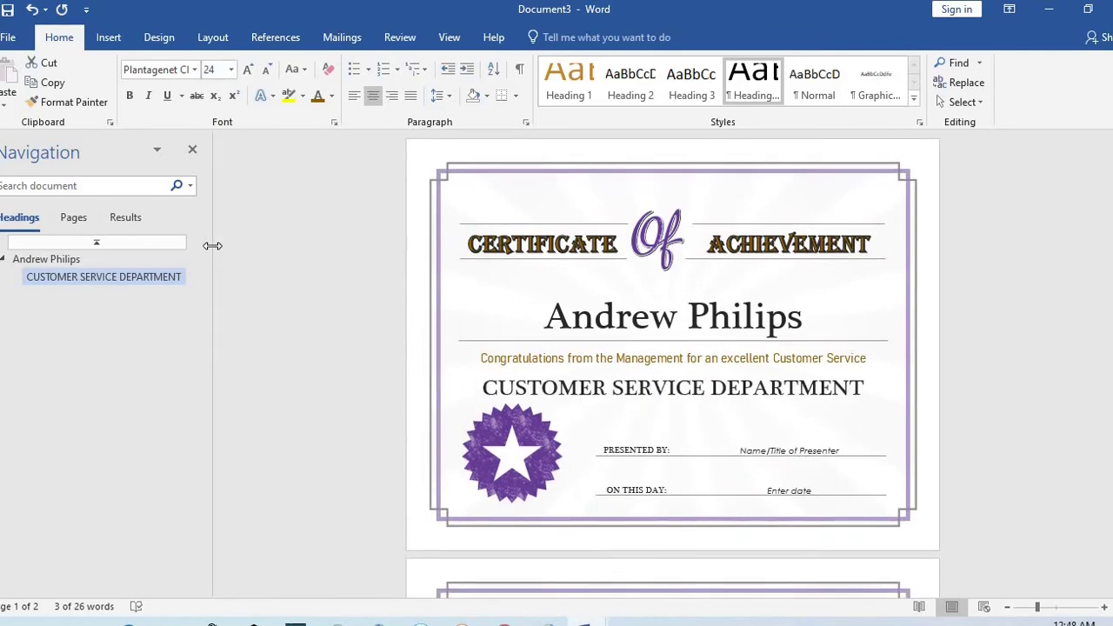
click(686, 459)
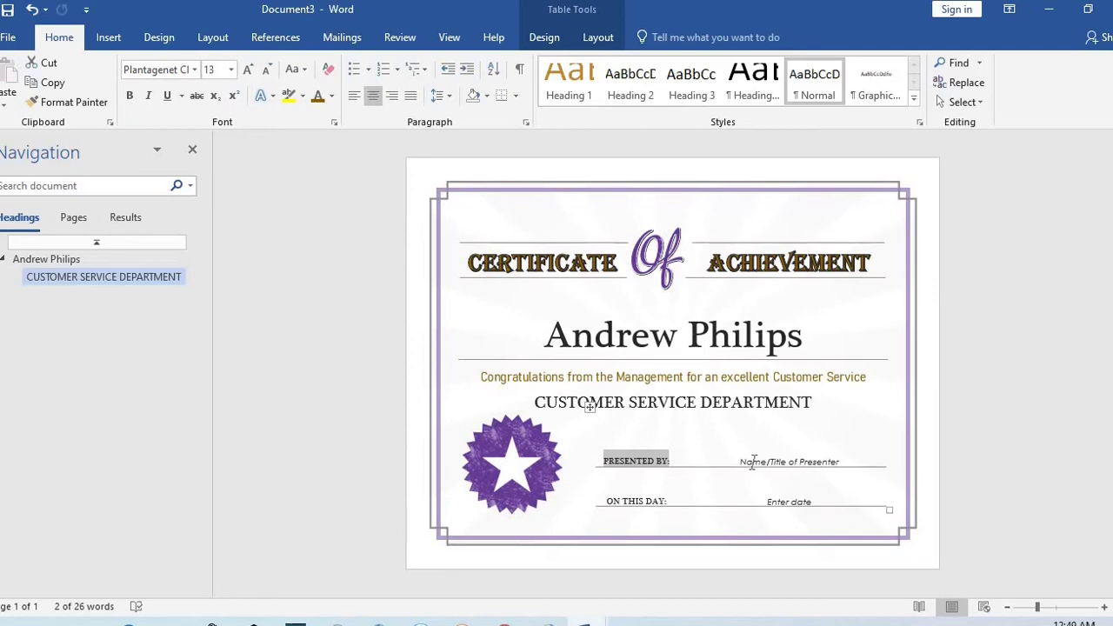
Step: Put Sophia Jude in the presenter placeholder and 'December 12th, 2020' in the date placeholder
click(753, 461)
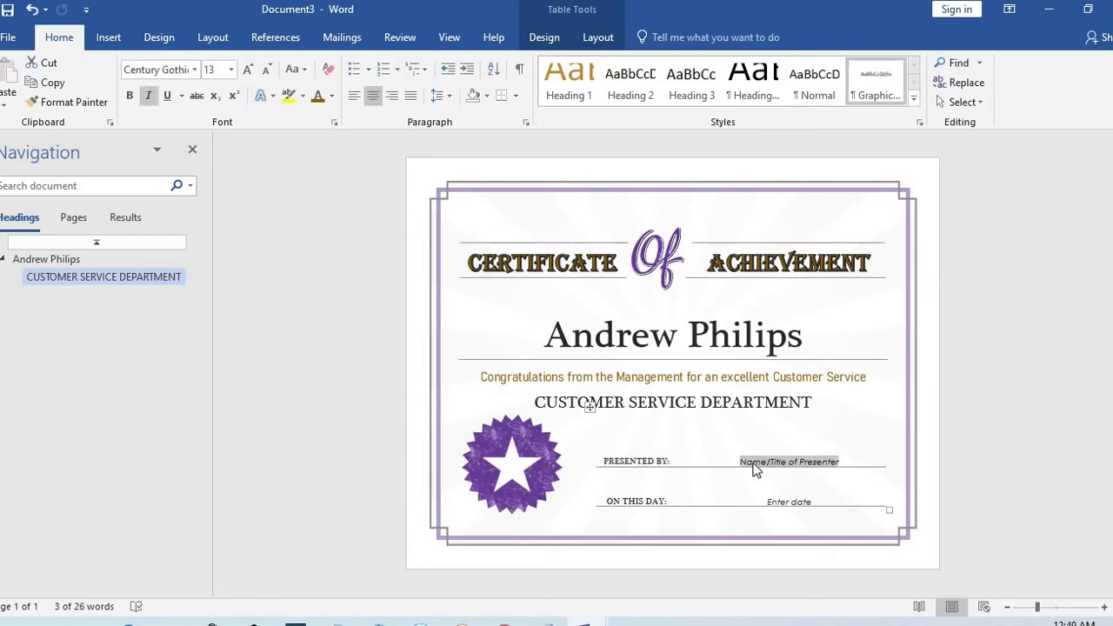
text(Sophia Jude)
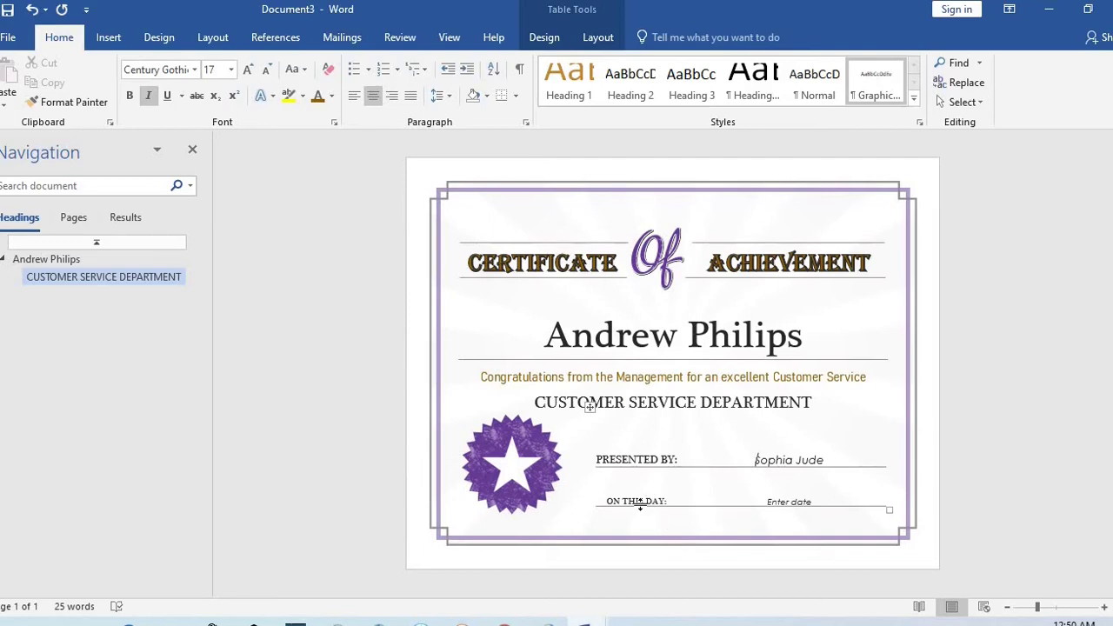
click(788, 504)
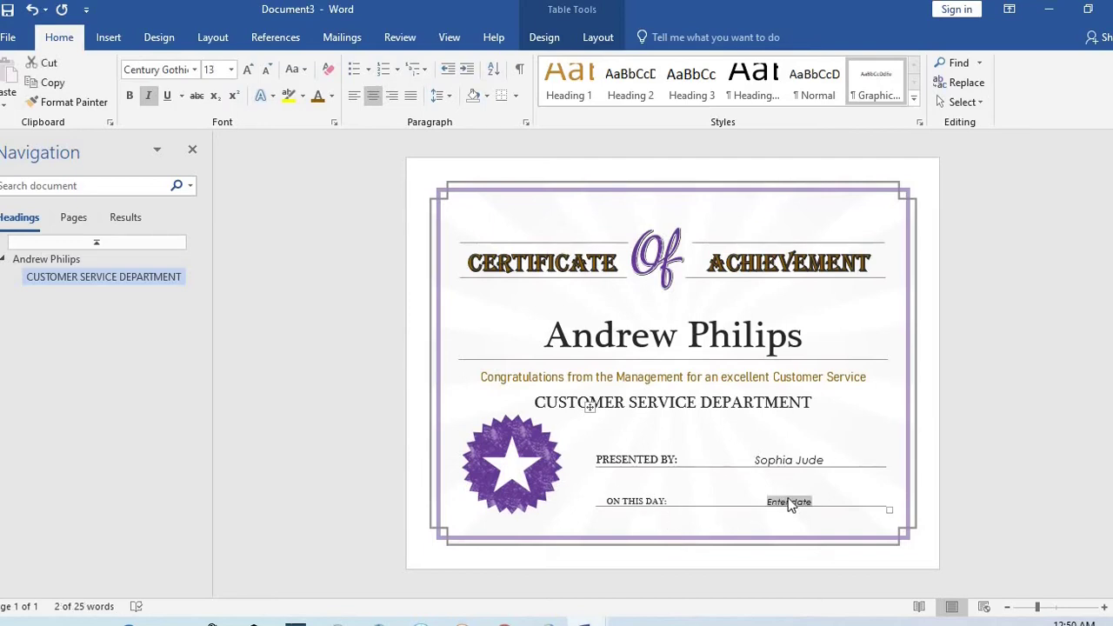
text(December)
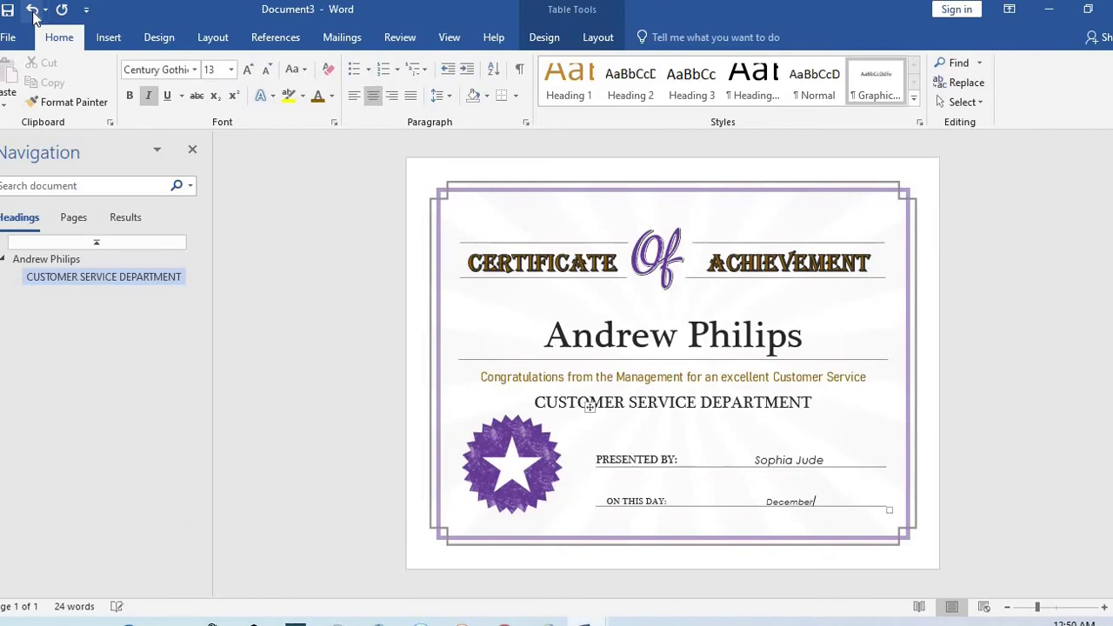
text( 12th, 2020)
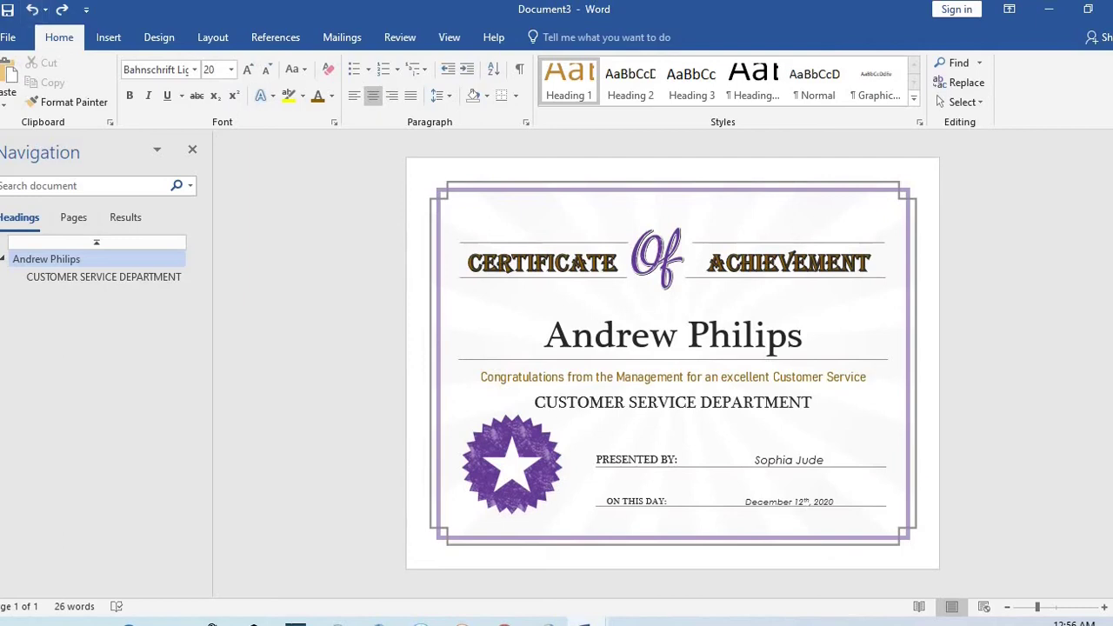
Step: Show the finished certificate in the File backstage Print preview
click(12, 38)
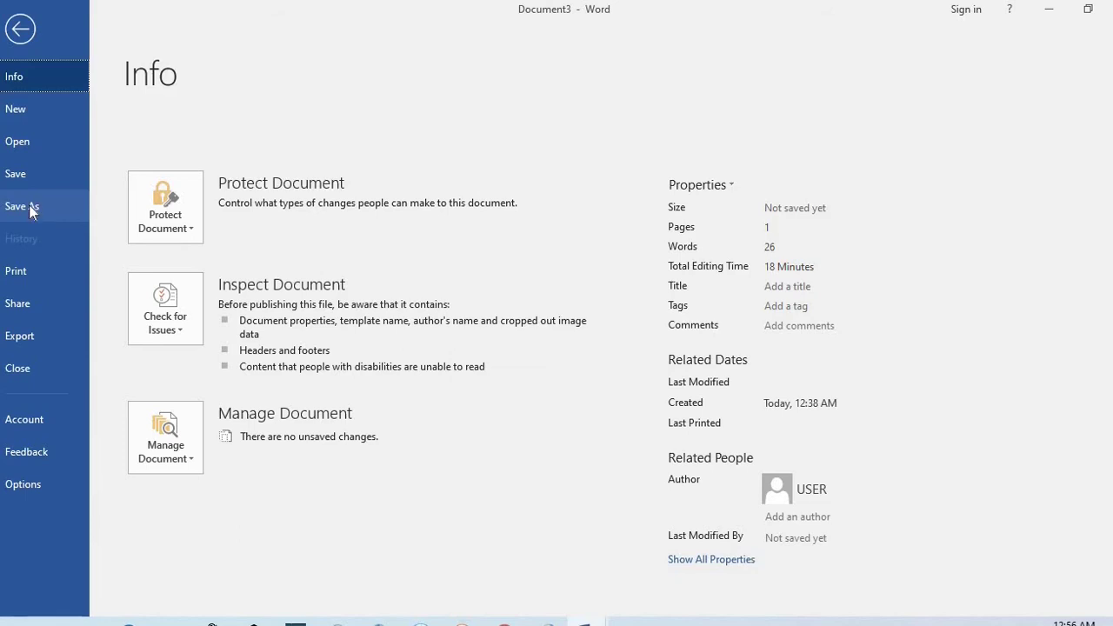
click(27, 271)
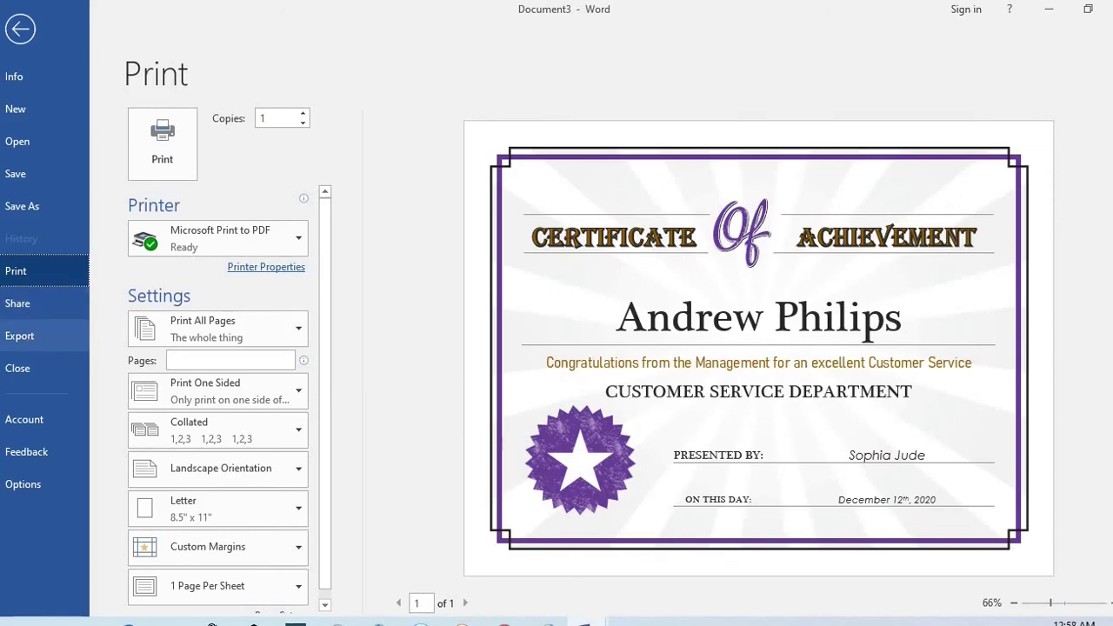
Step: Go to Export and choose Change File Type to save the certificate in another format
click(28, 344)
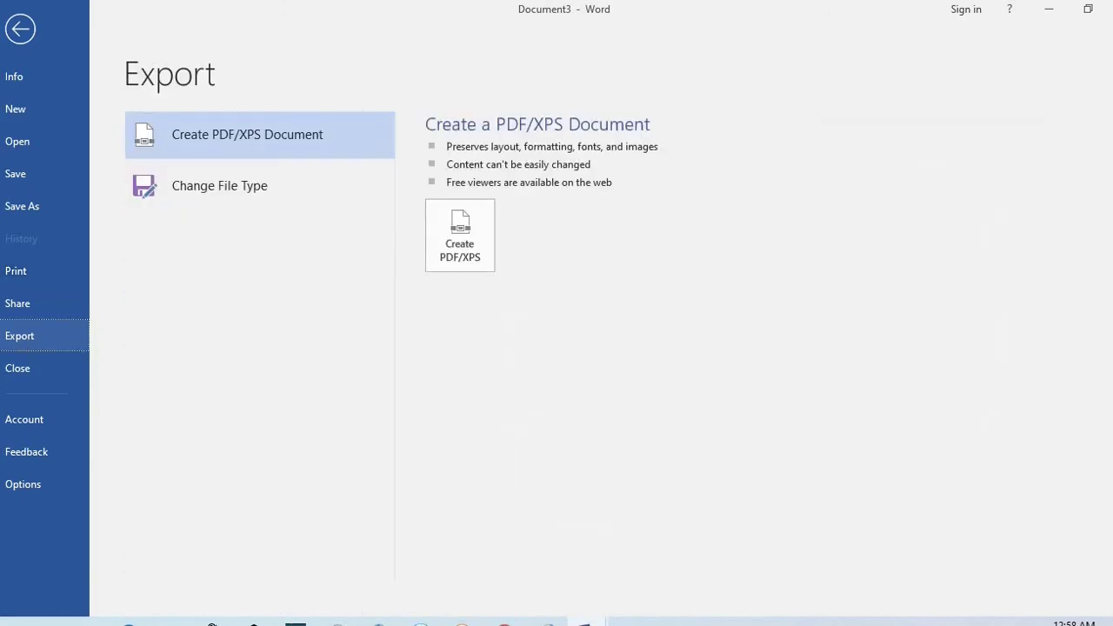
click(220, 199)
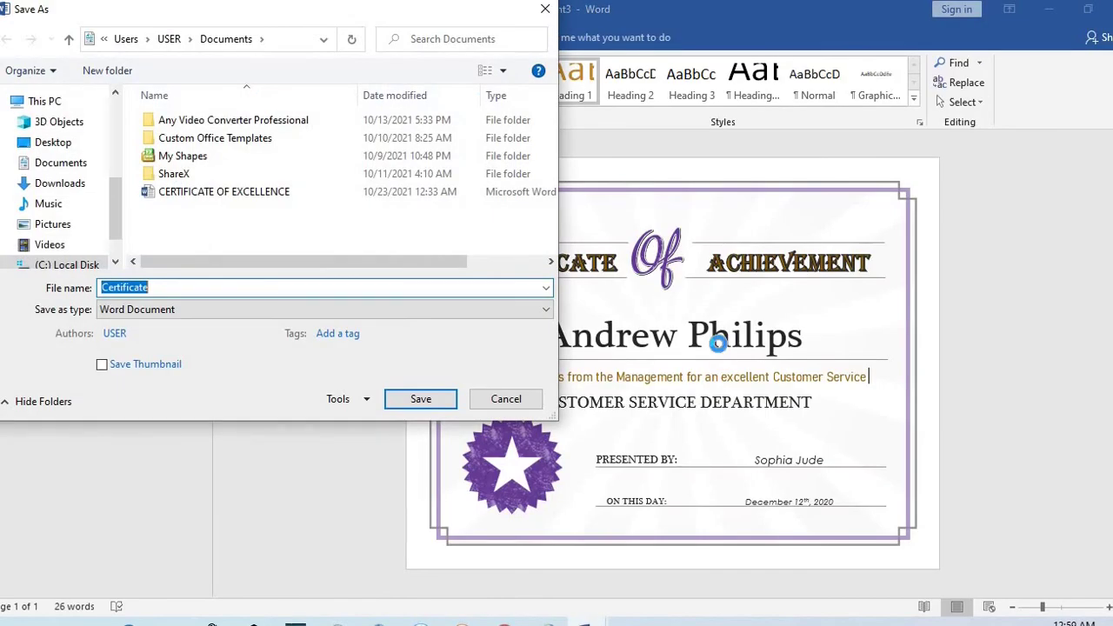
Step: Publish the certificate as Certificate.pdf with the PDF file type, opening it after publishing
click(546, 309)
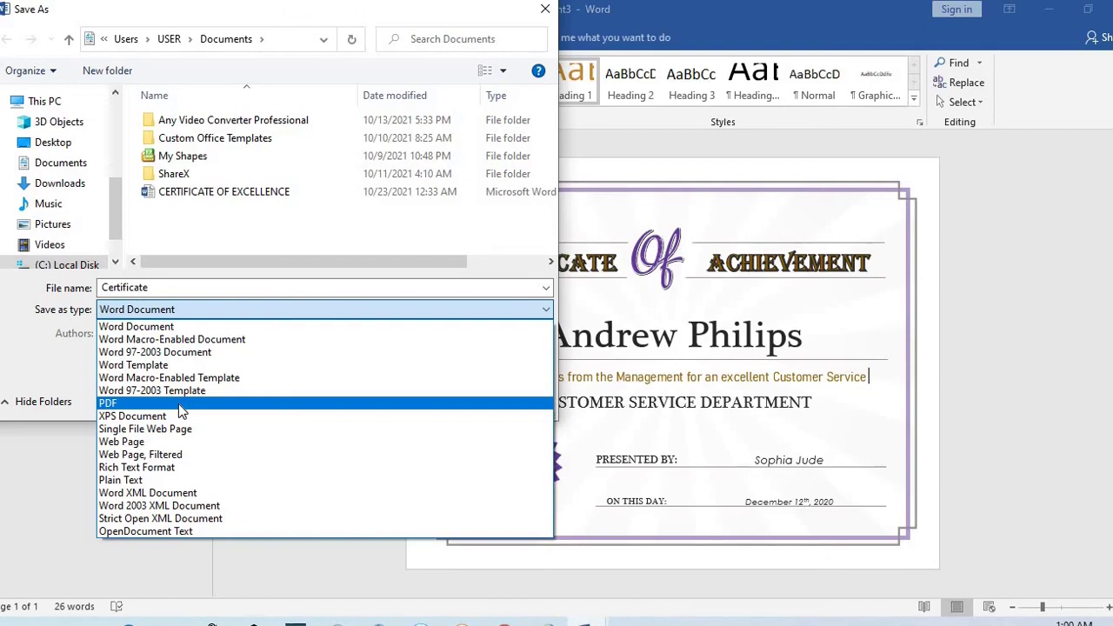
click(178, 403)
click(420, 442)
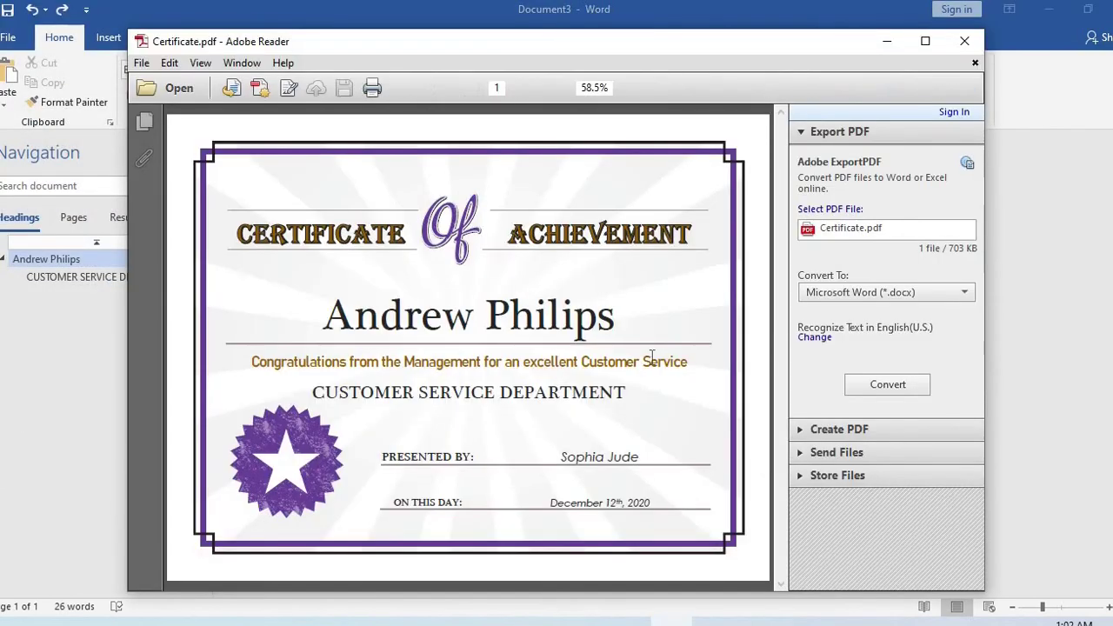